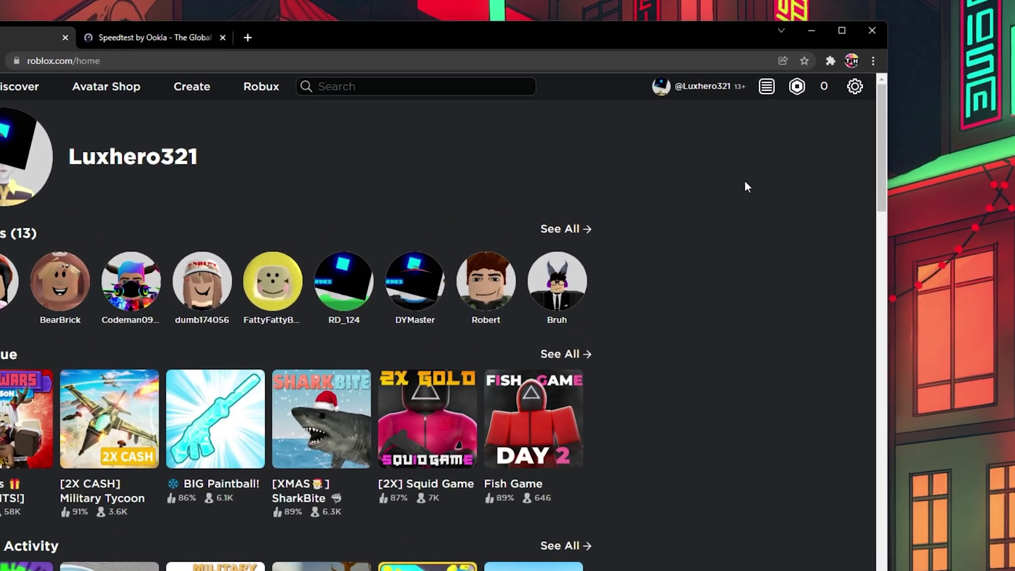
Step: Open Chrome's Clear browsing data options for the last 7 days, also ticking passwords and sign-in data
click(861, 69)
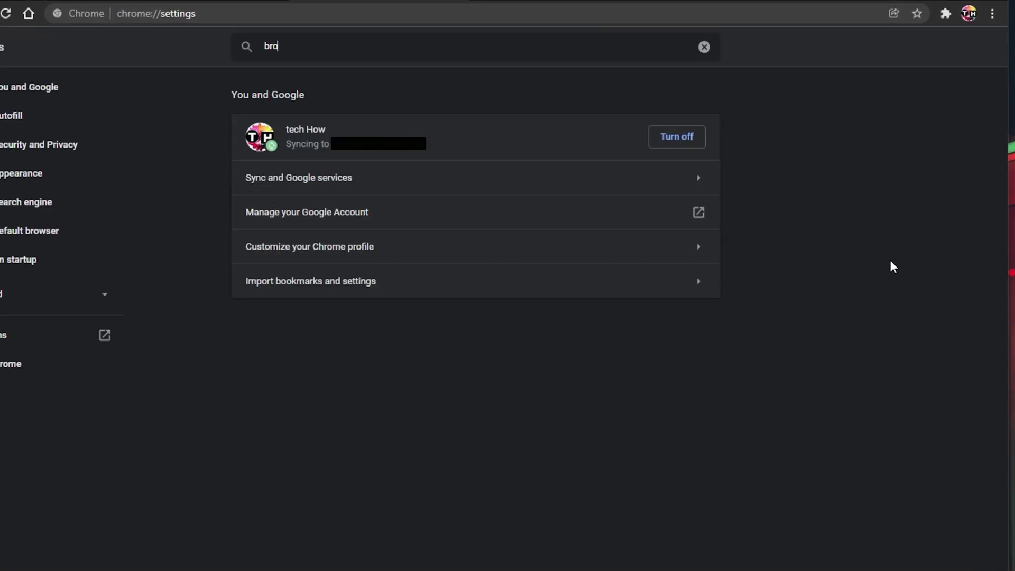
text(wsing)
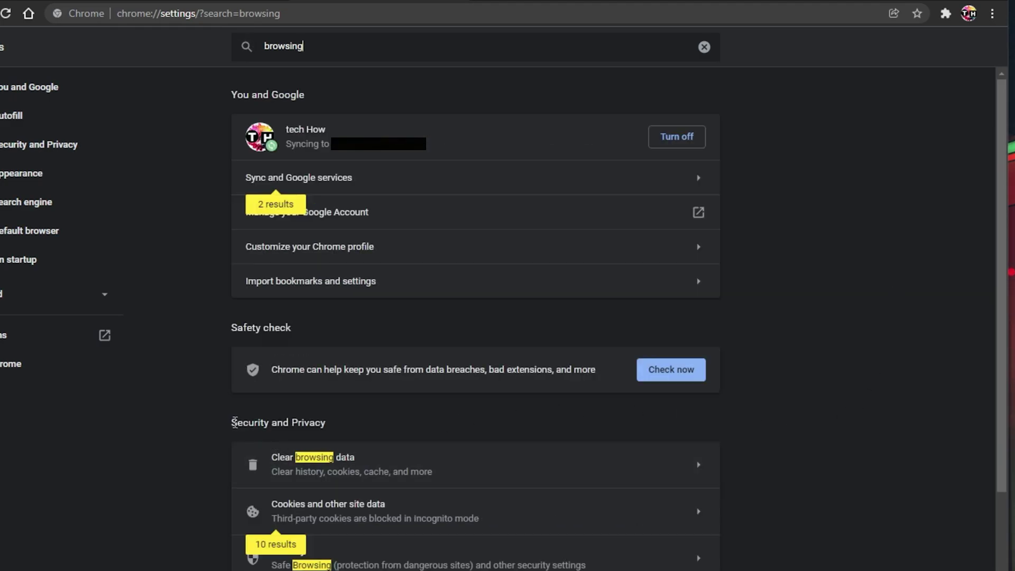
drag(254, 418, 339, 419)
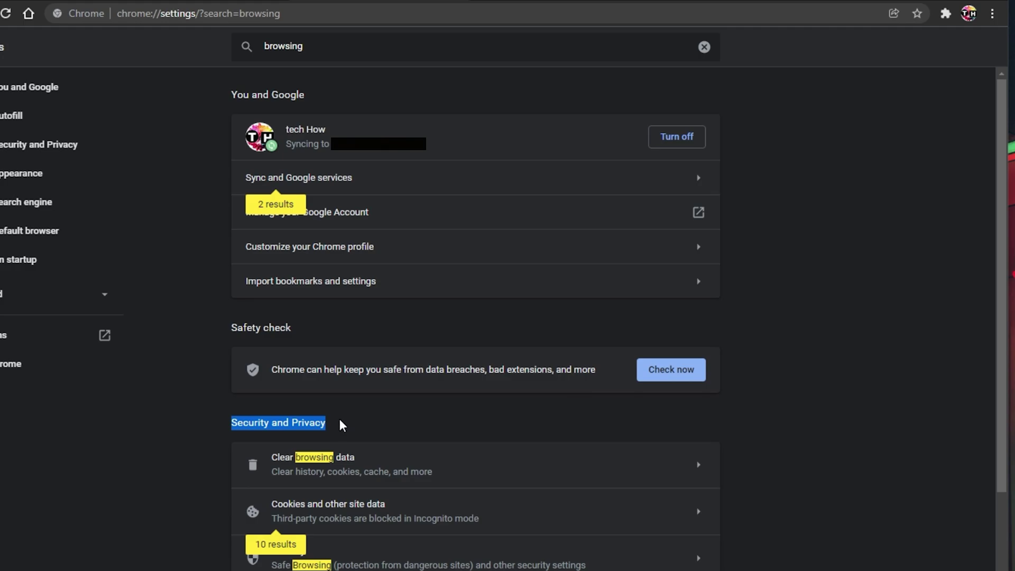
click(346, 455)
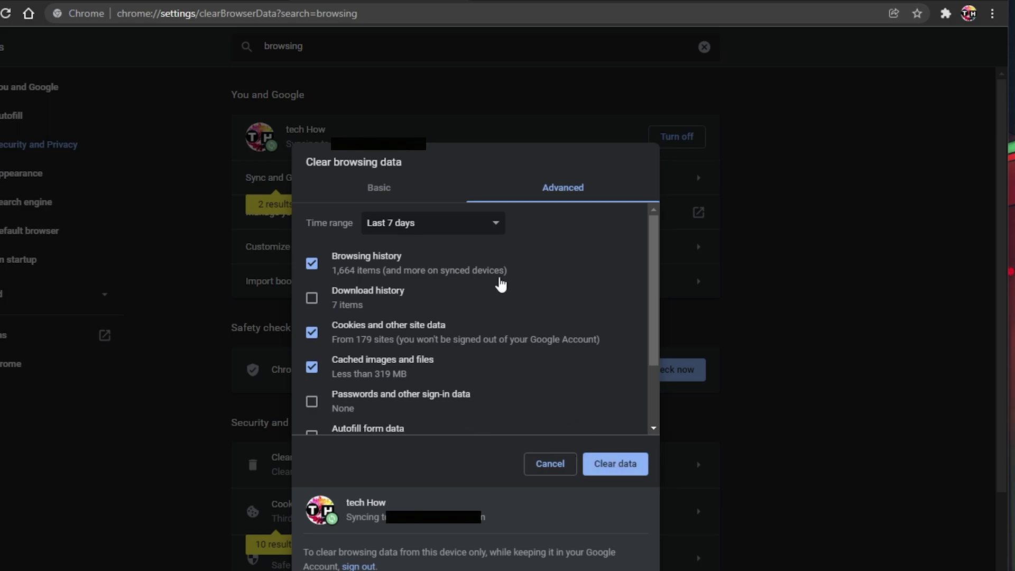
click(501, 231)
click(499, 232)
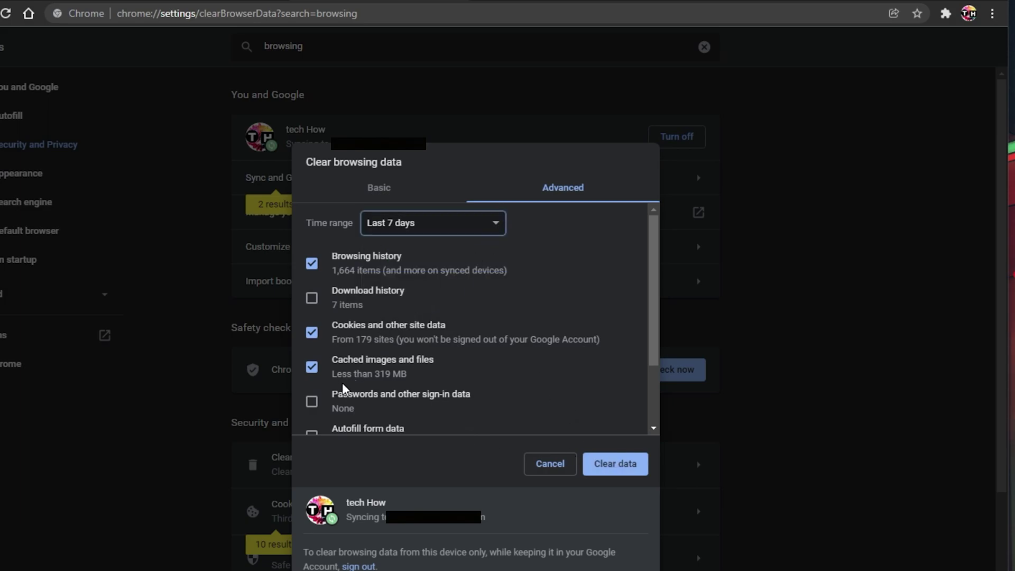
click(313, 403)
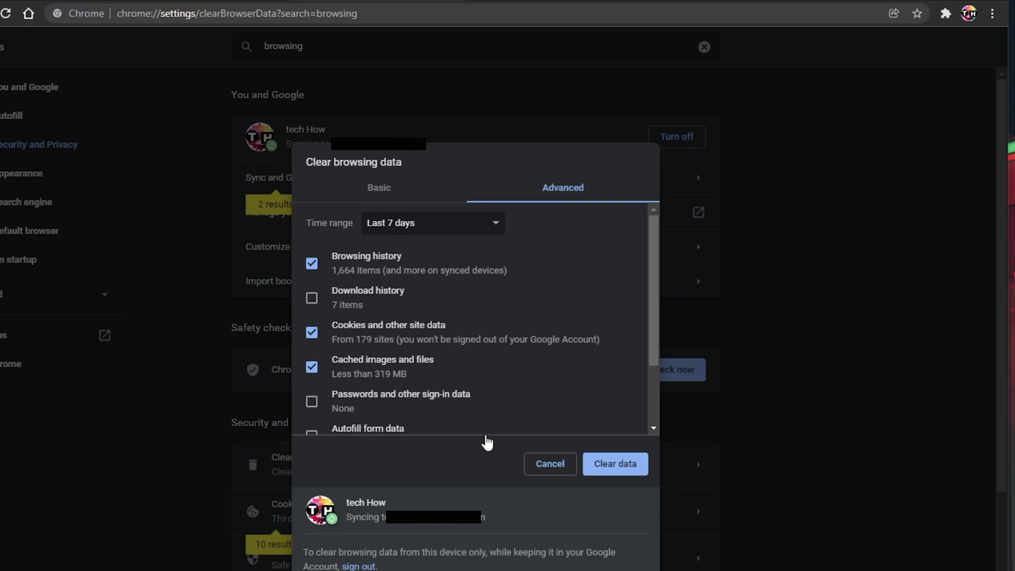
Step: Cancel the clear-data dialog and go to Chrome's extensions management page
click(533, 464)
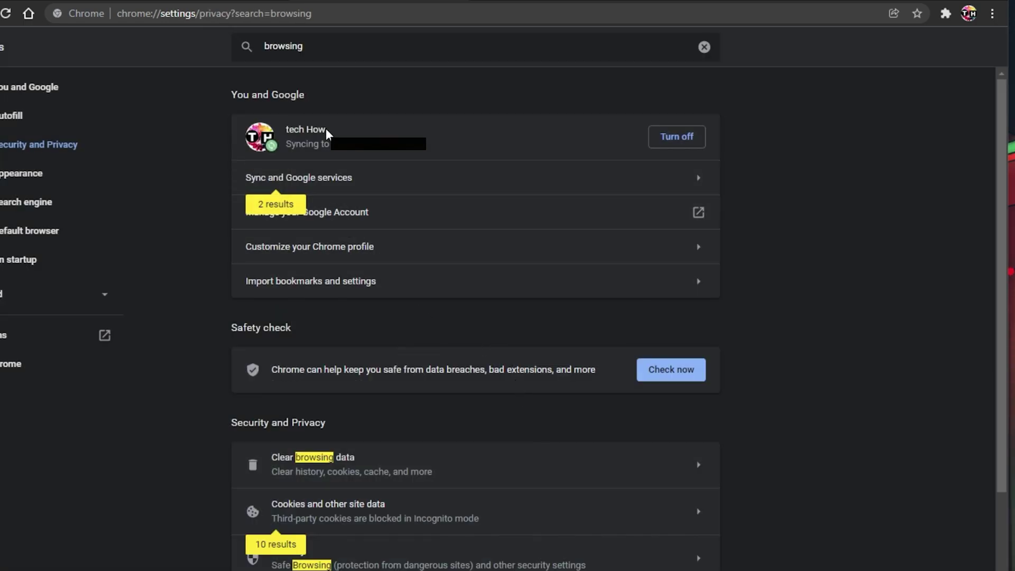
click(946, 13)
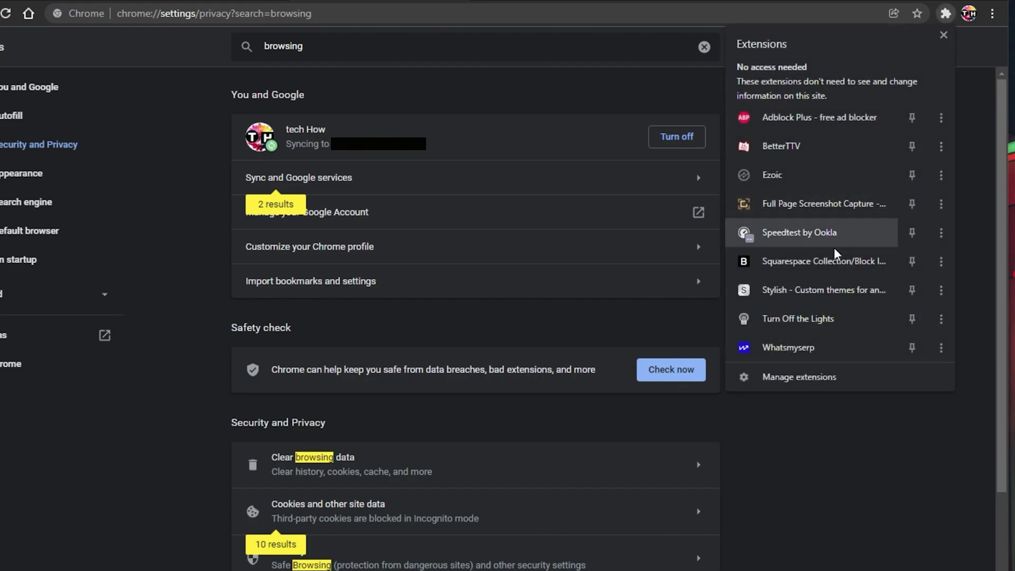
click(807, 372)
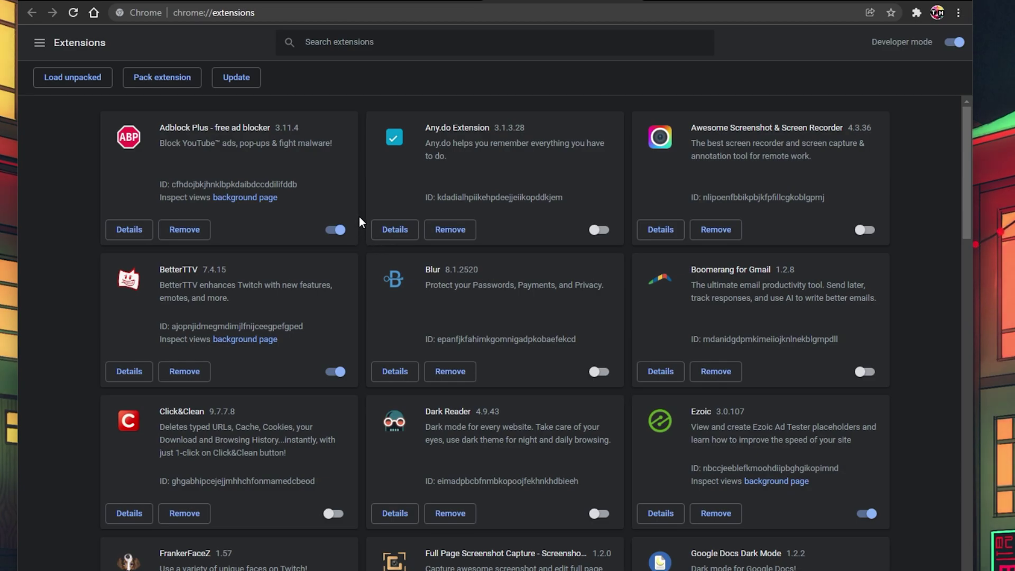
scroll(360, 218, down, 10)
scroll(362, 219, up, 10)
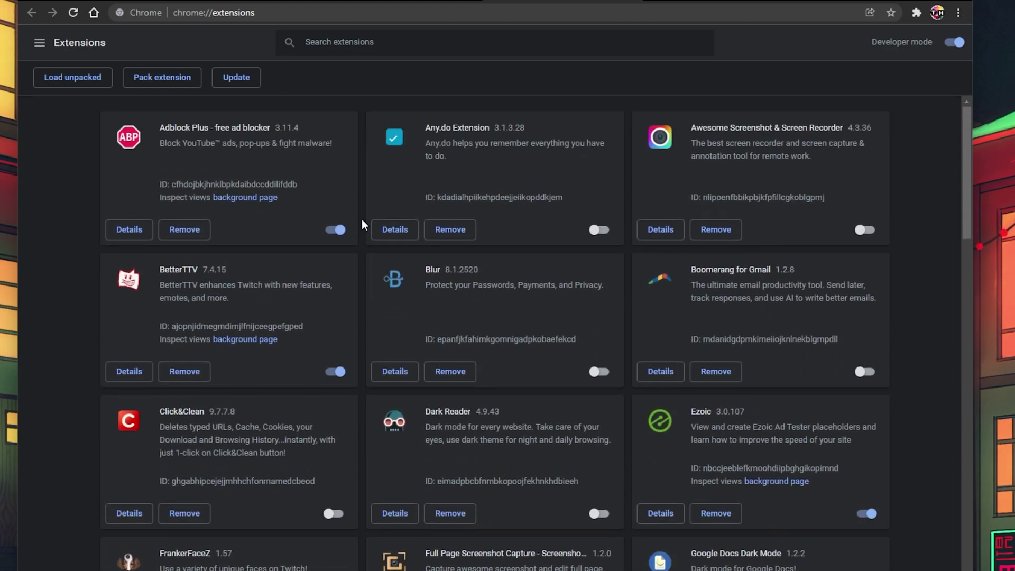
Step: Toggle the Adblock Plus extension off and on twice, leaving it enabled
click(335, 231)
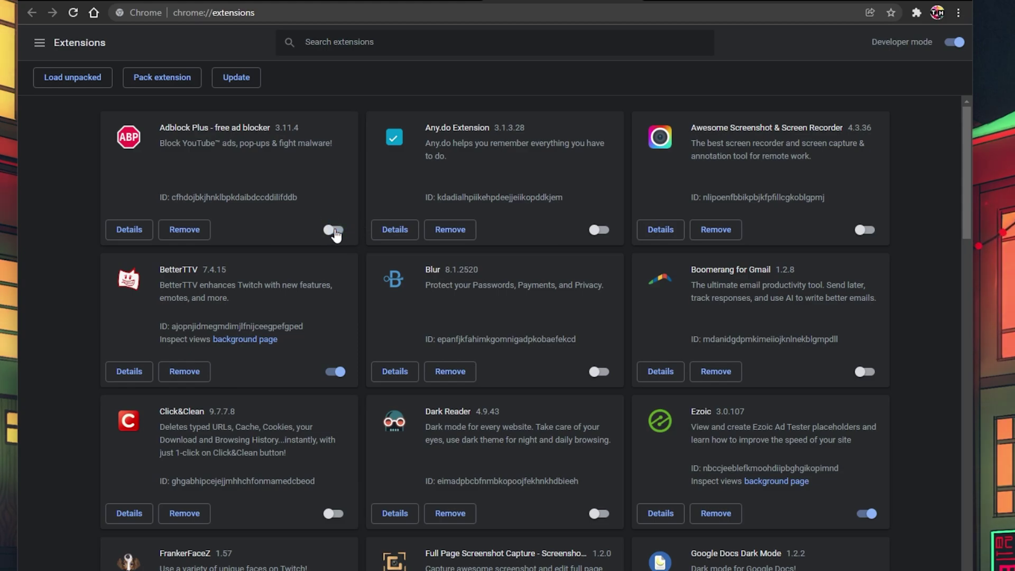
click(335, 231)
click(335, 230)
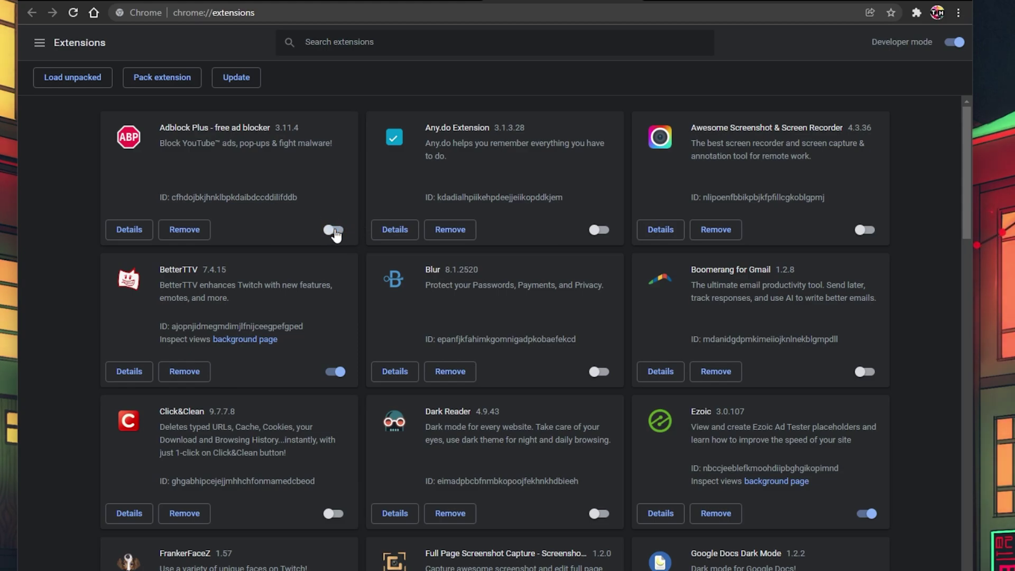
click(335, 231)
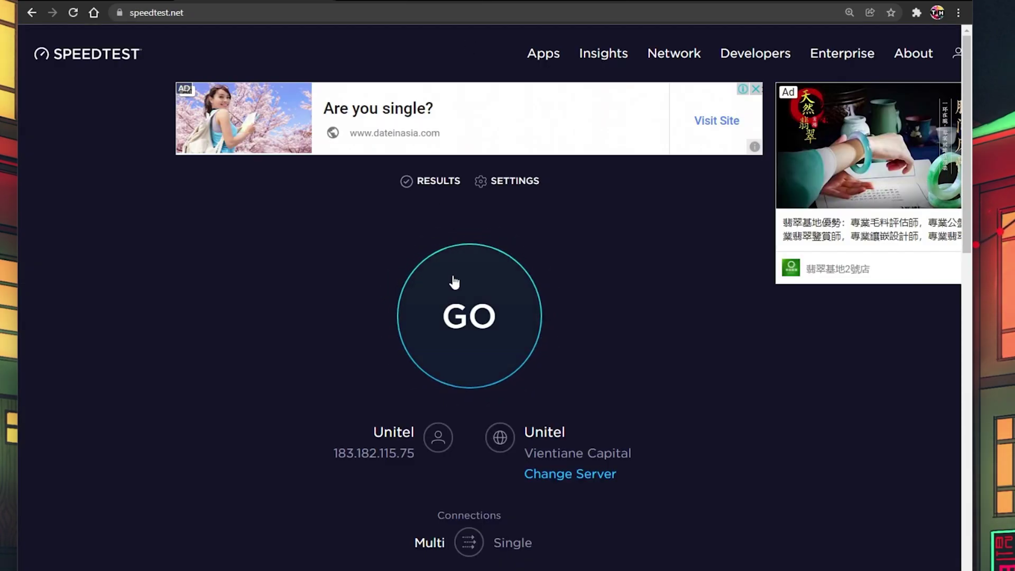
Step: Run the Speedtest connection test and highlight the 3 ms ping result
click(454, 282)
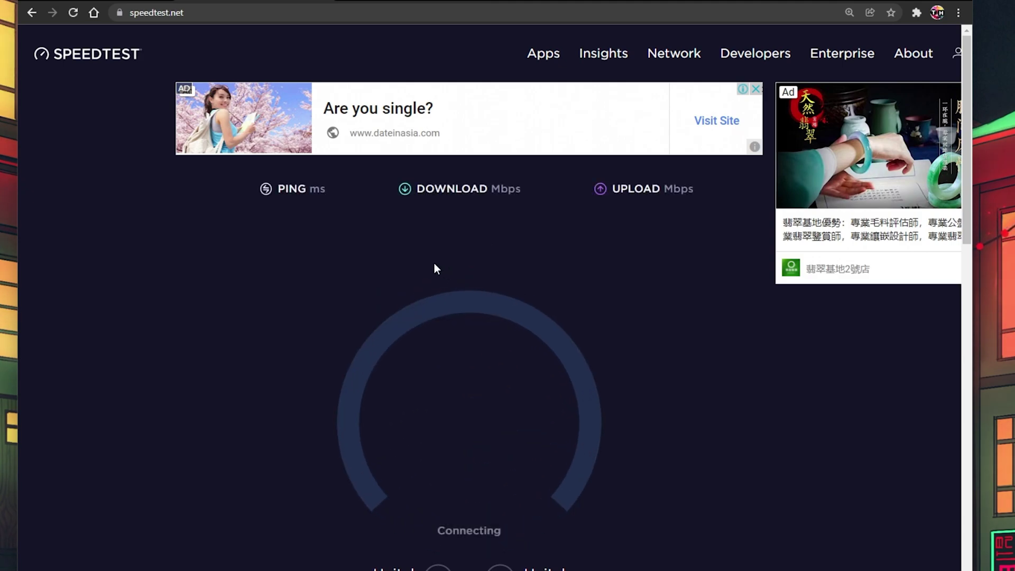
drag(195, 12, 155, 15)
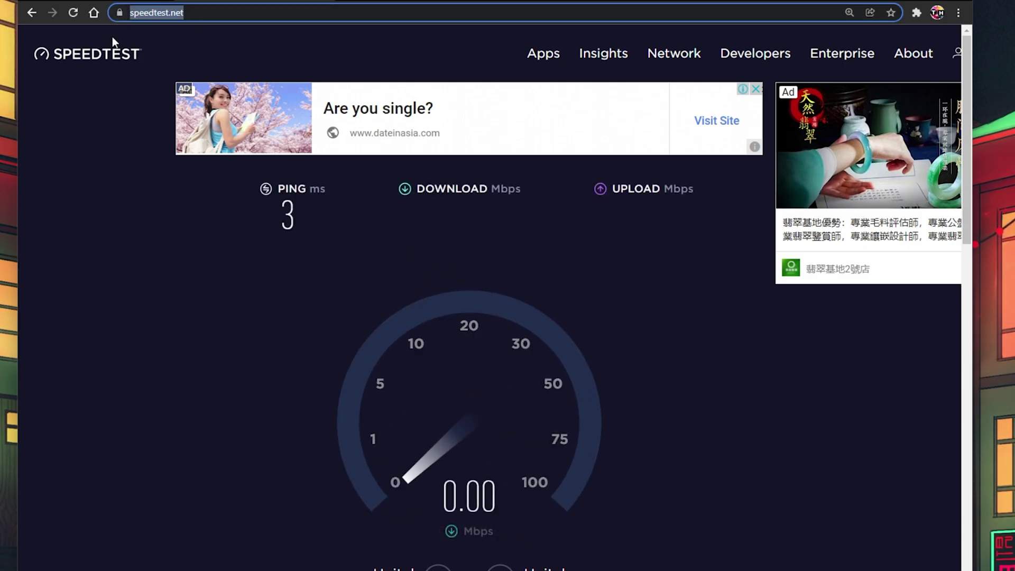
click(103, 181)
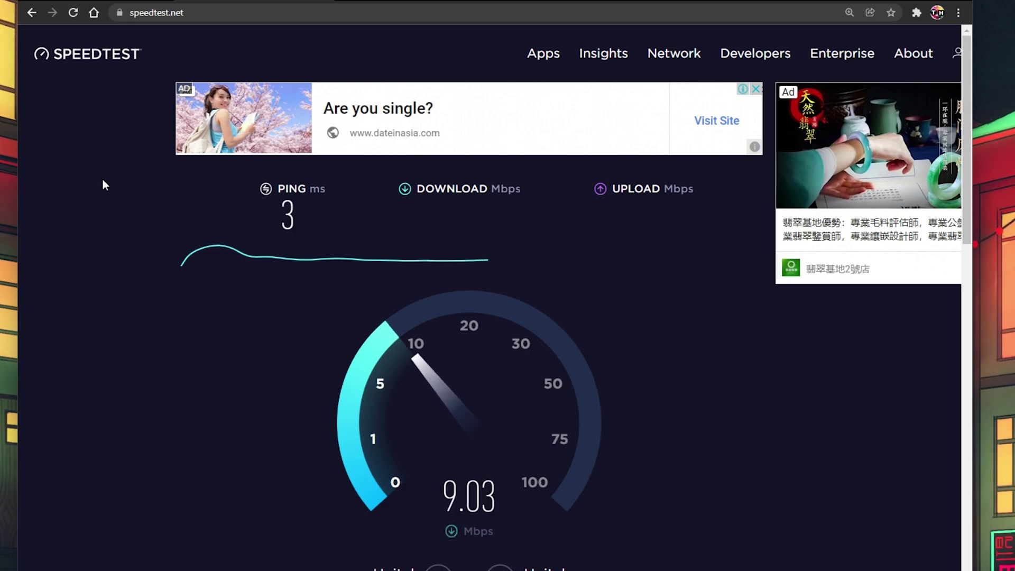
drag(269, 212, 299, 214)
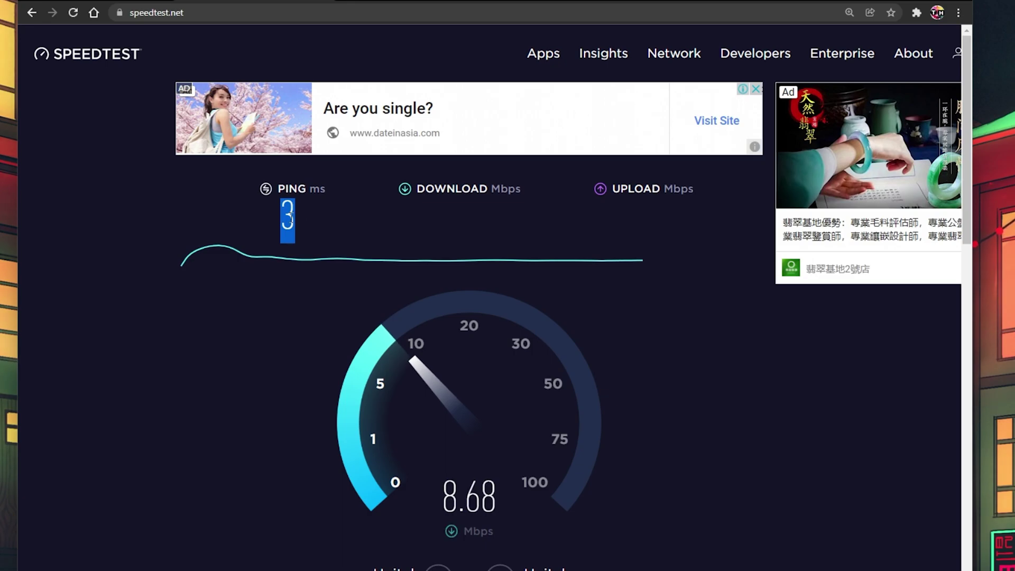
click(130, 300)
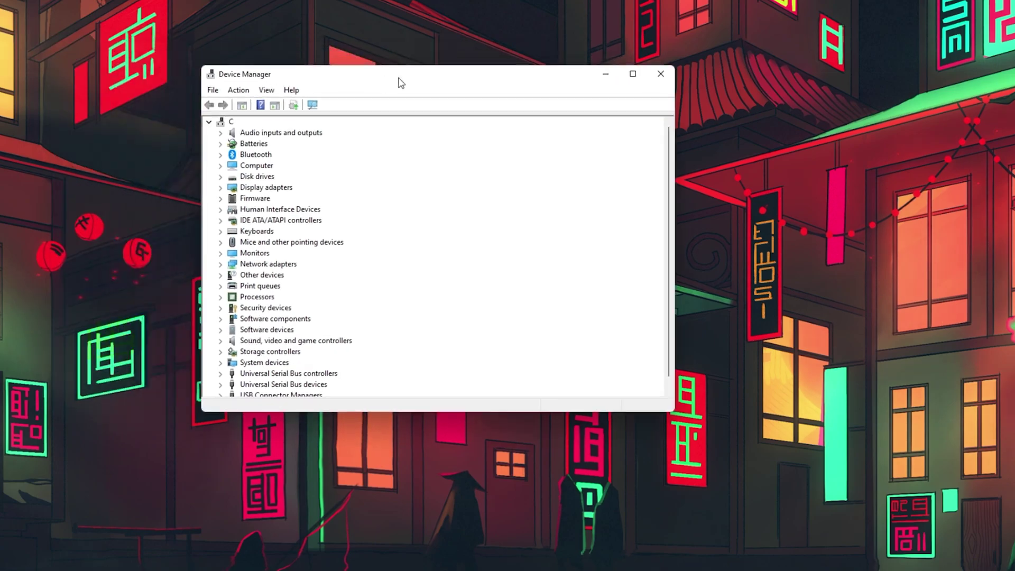
Step: Expand Display adapters, start Update driver for AMD Radeon(TM) Graphics, then close the wizard
drag(399, 82, 460, 72)
click(284, 178)
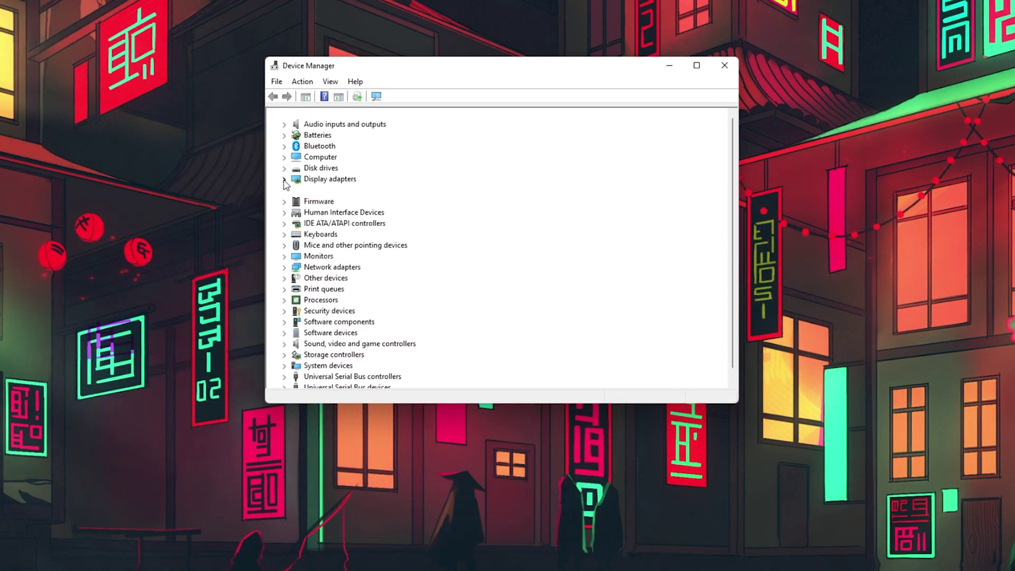
click(404, 190)
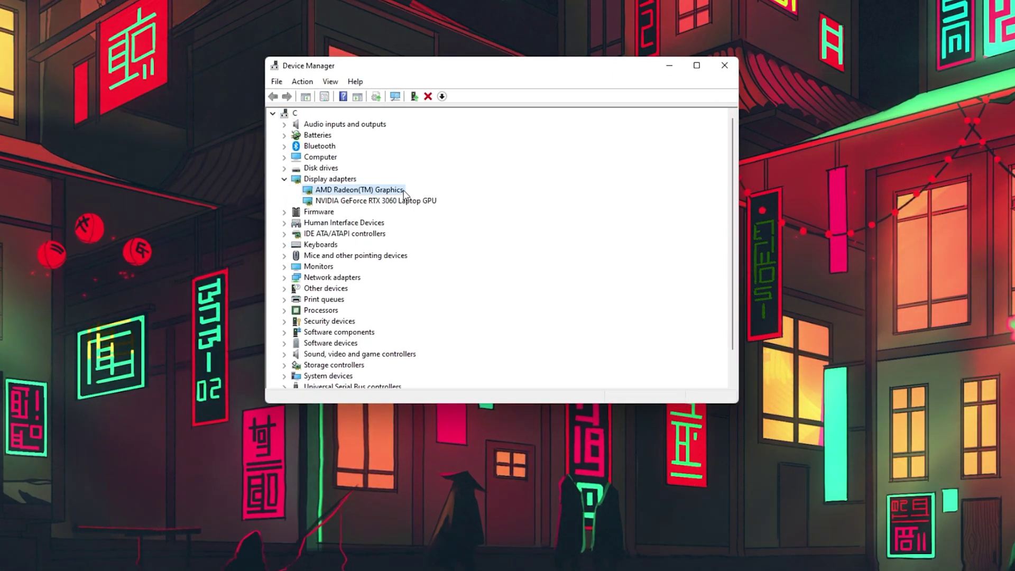
right_click(404, 192)
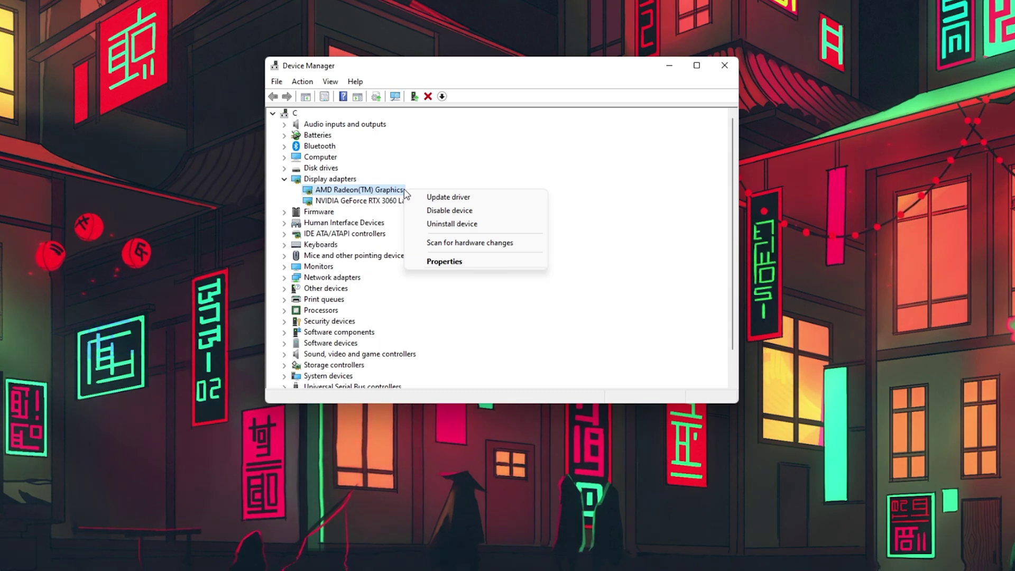
click(503, 199)
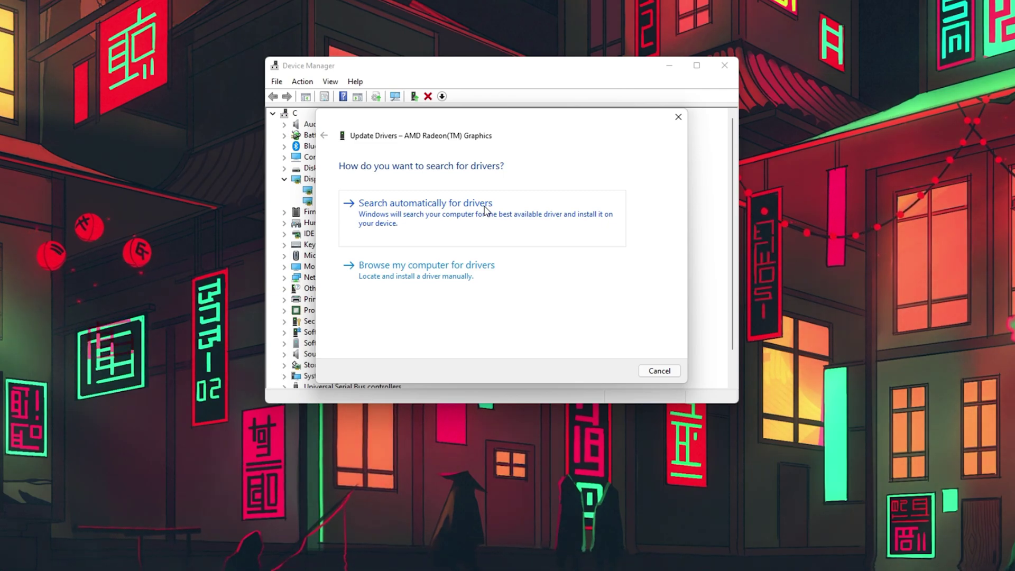
click(678, 116)
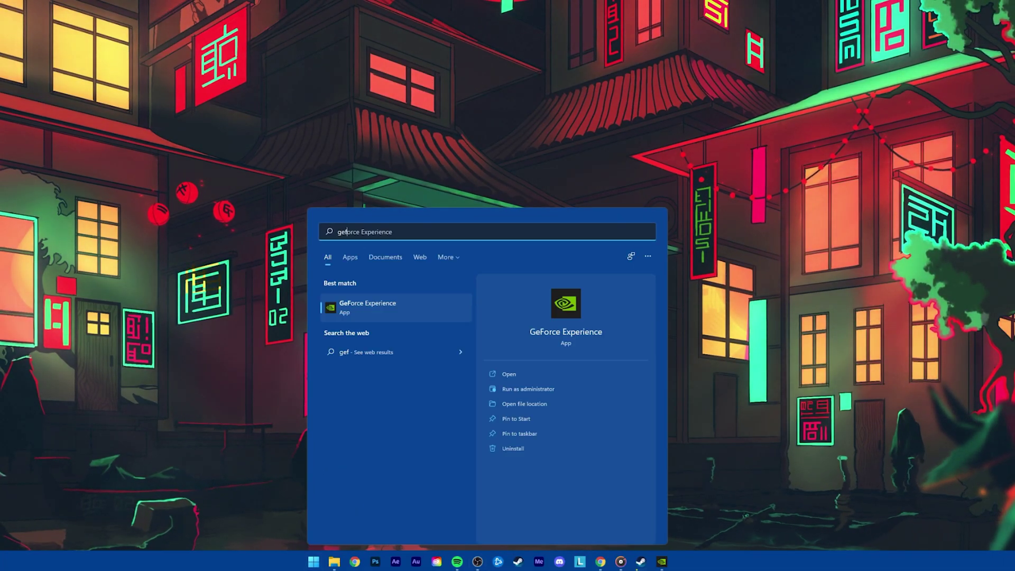
Step: Launch GeForce Experience and check for driver updates, confirming Game Ready Driver 497.29 is current
key(Return)
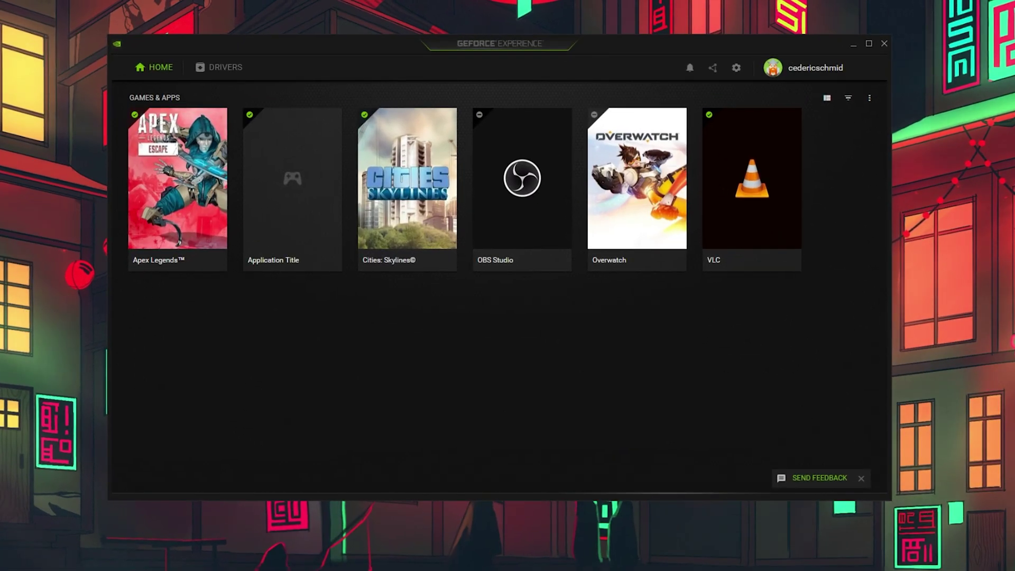
click(212, 73)
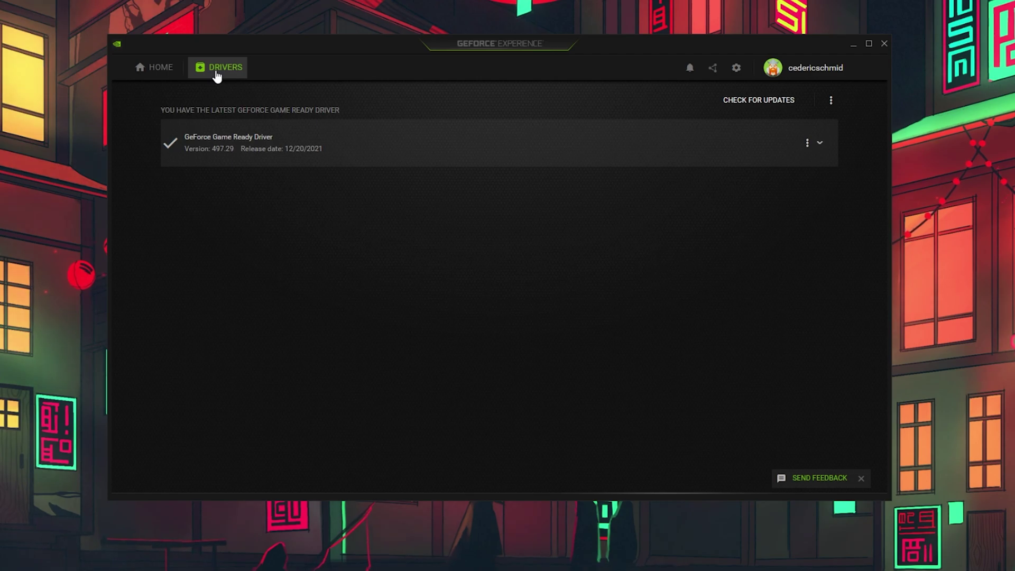
click(819, 143)
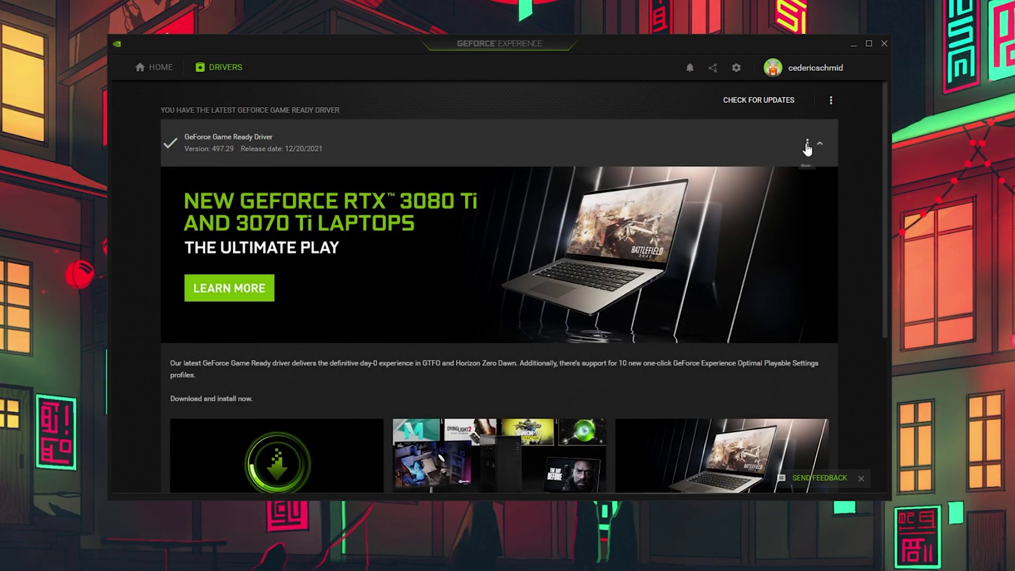
click(808, 143)
click(742, 100)
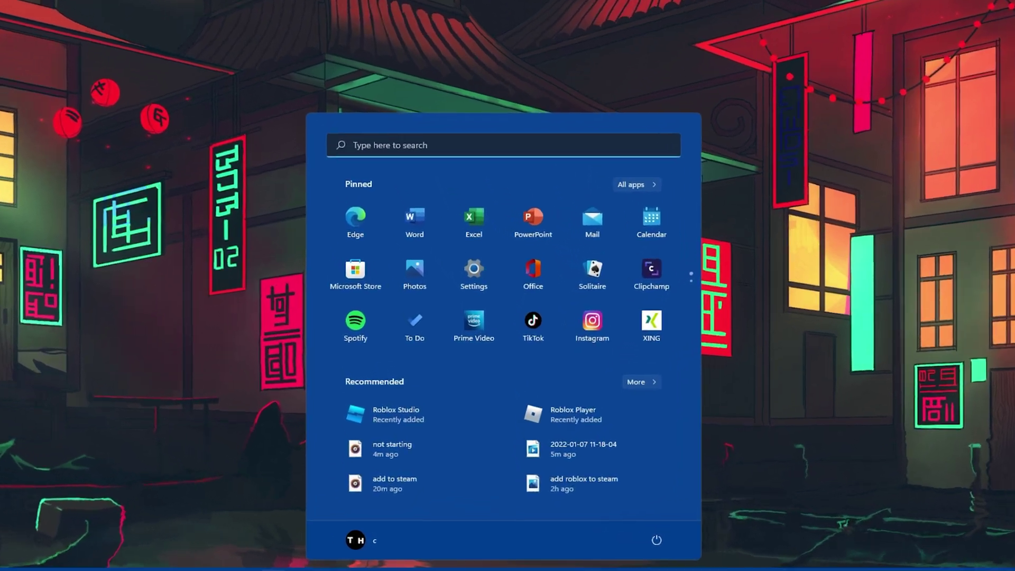
Step: Open Task Manager and inspect the OBS Studio process actions, leaving it running
text(task manager)
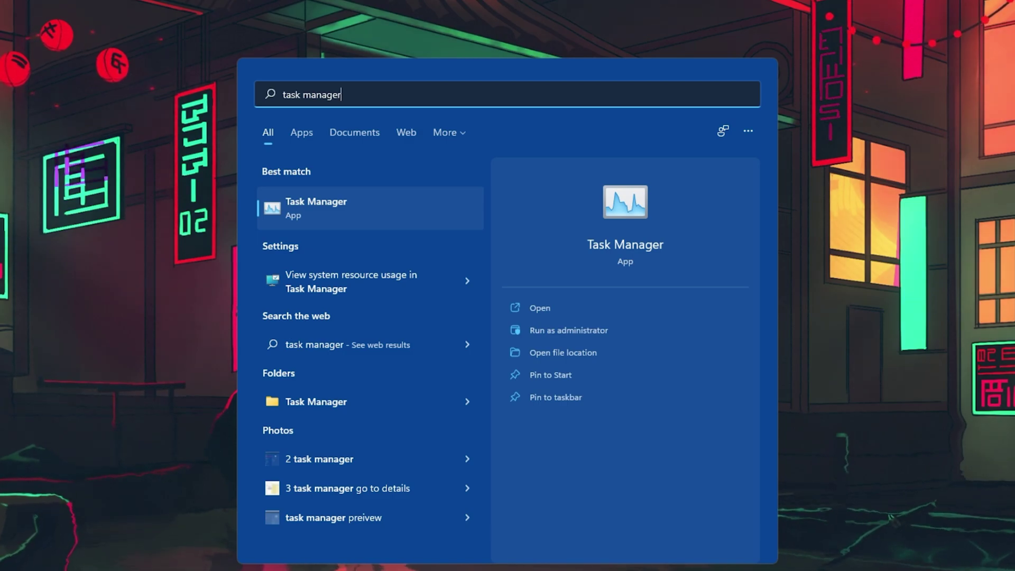
key(Return)
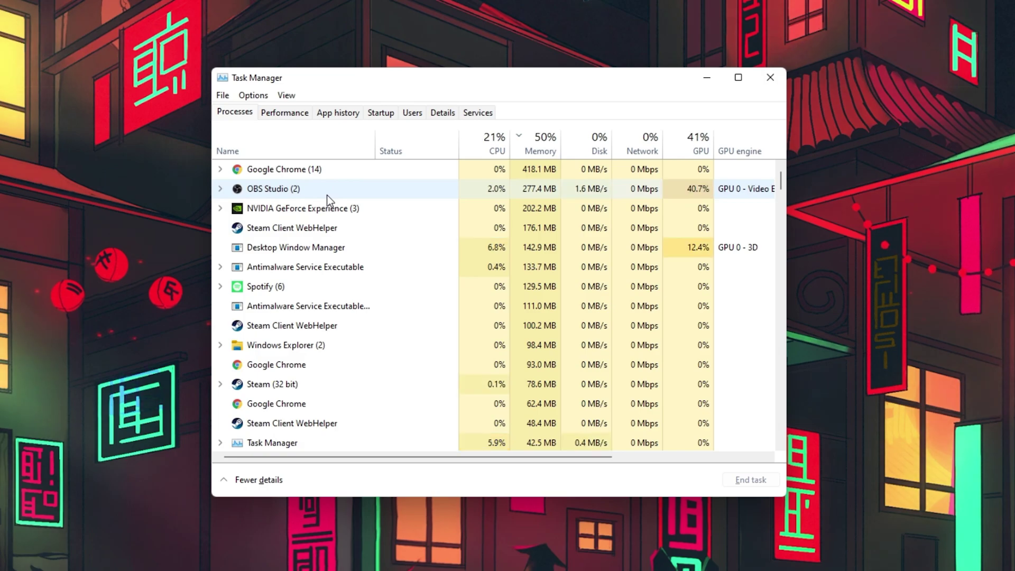
right_click(414, 194)
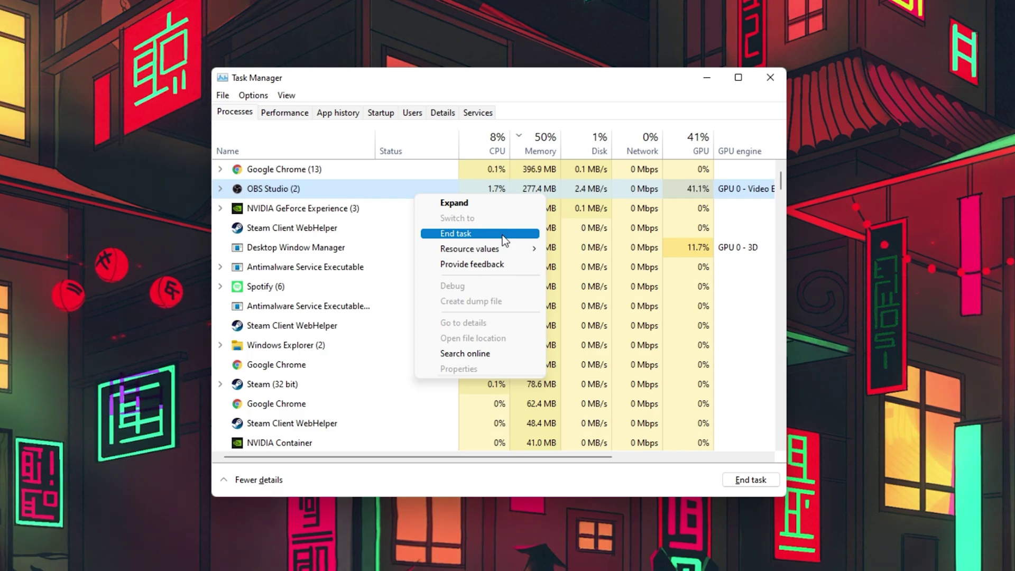
click(374, 191)
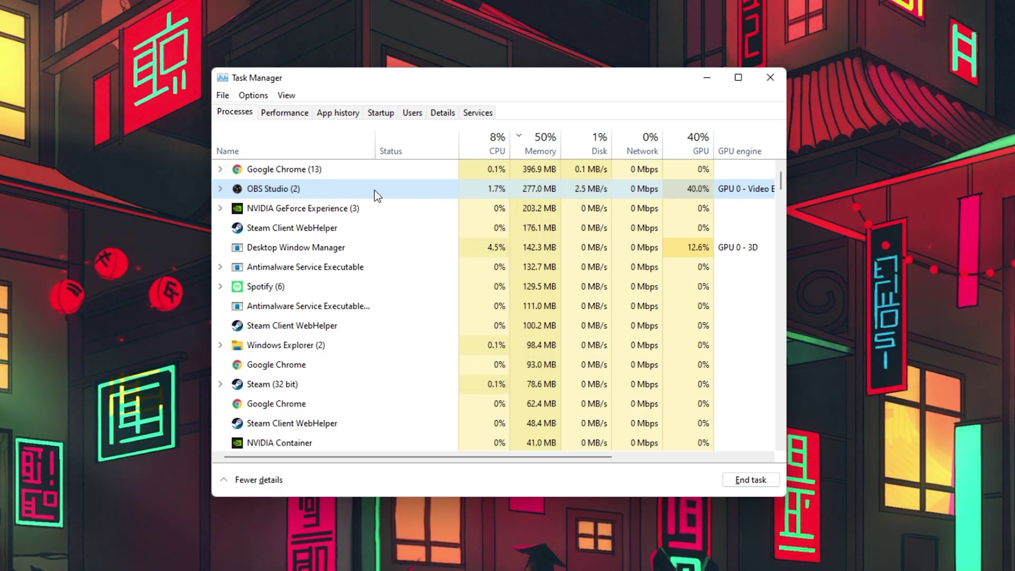
Step: Scroll down to Core Sync and inspect its actions, leaving it listed
scroll(430, 238, down, 1)
scroll(428, 238, down, 2)
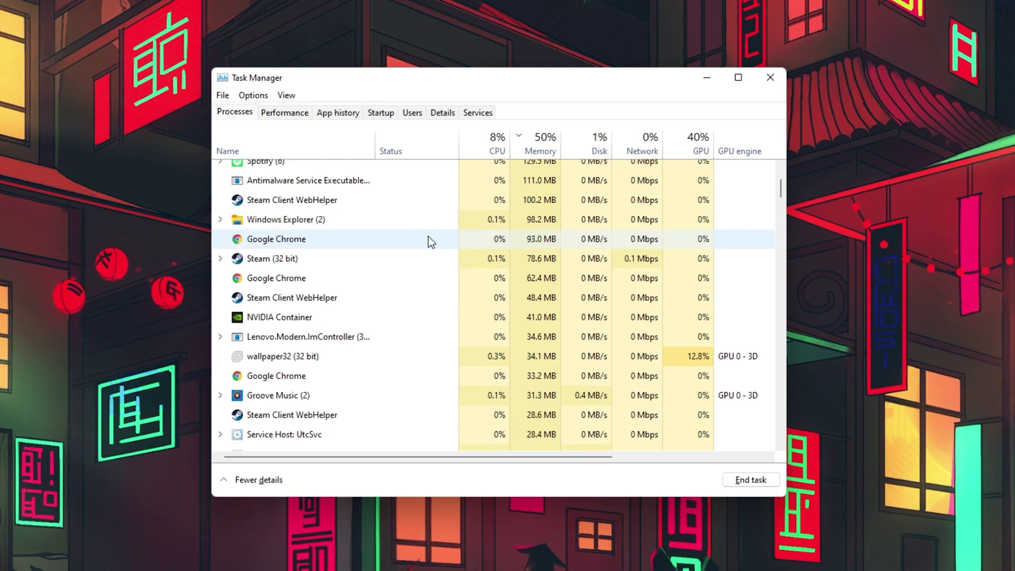
scroll(427, 237, down, 2)
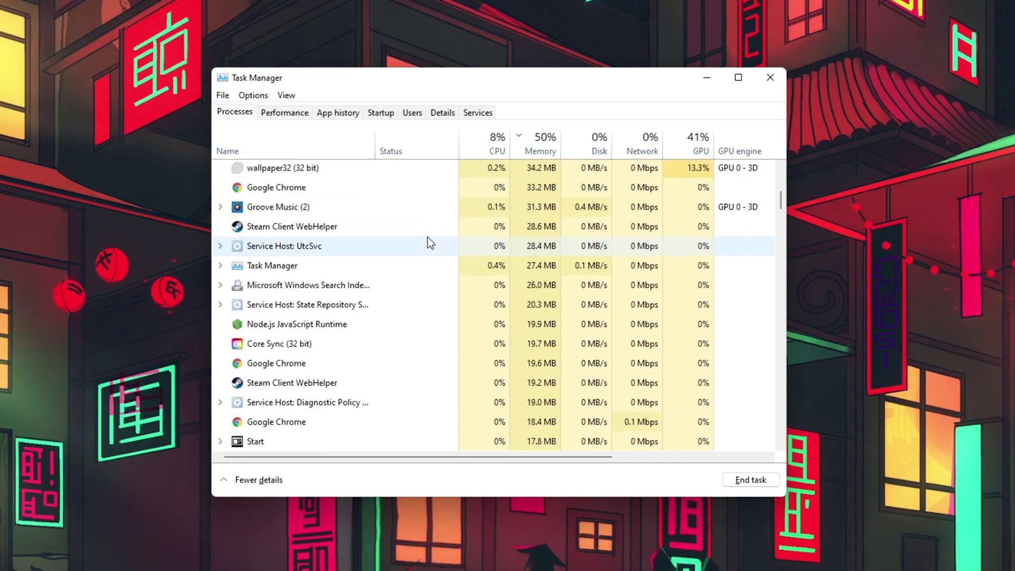
right_click(408, 339)
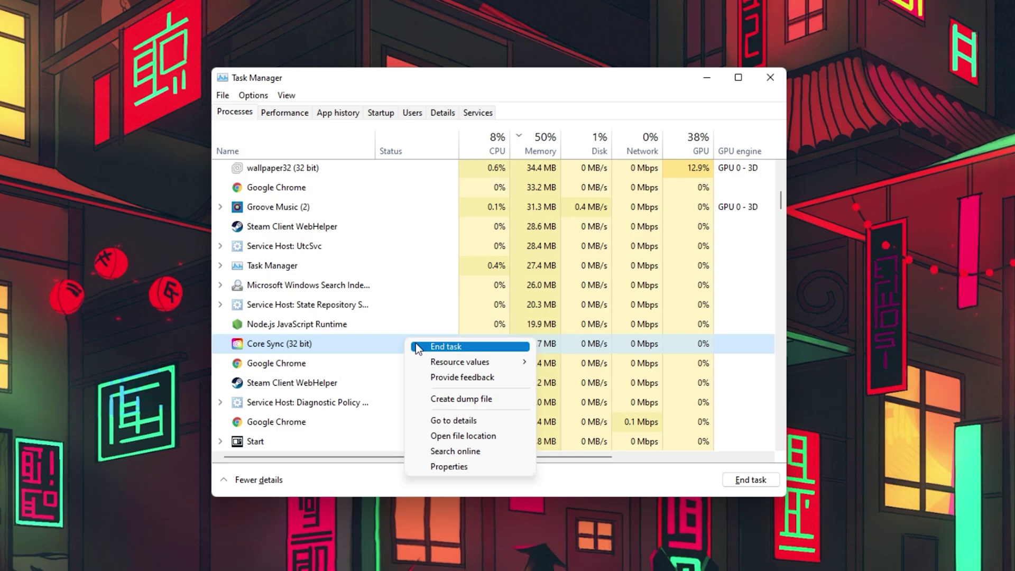
click(385, 344)
Step: Close Task Manager and open Apps & features in Windows Settings
click(766, 82)
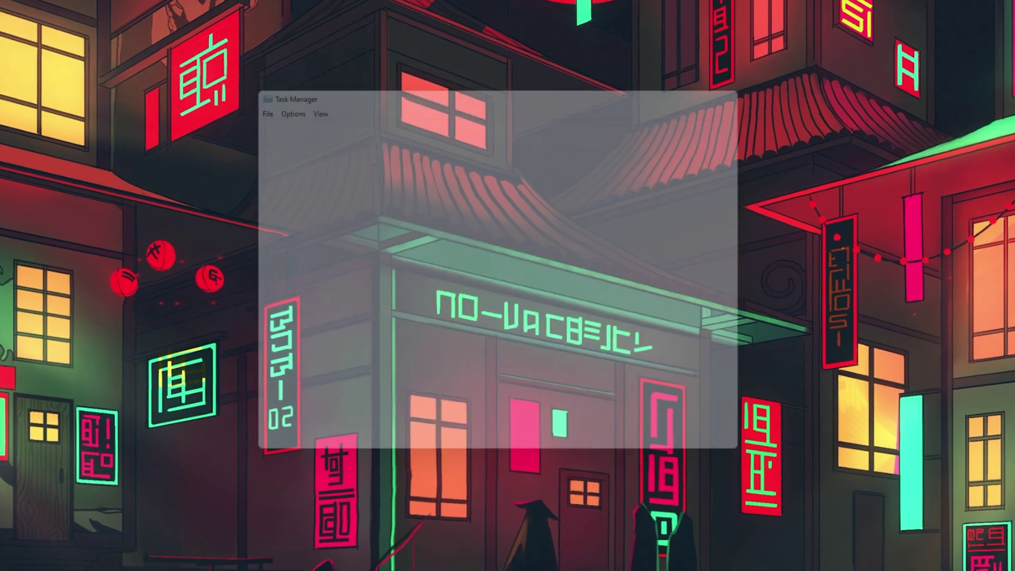
key(super)
text(settings)
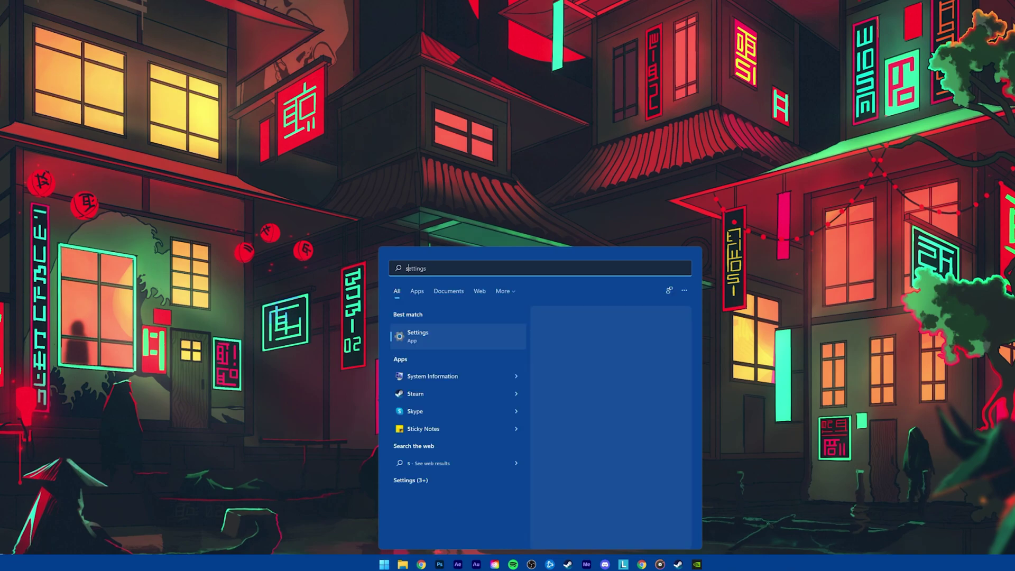
key(Return)
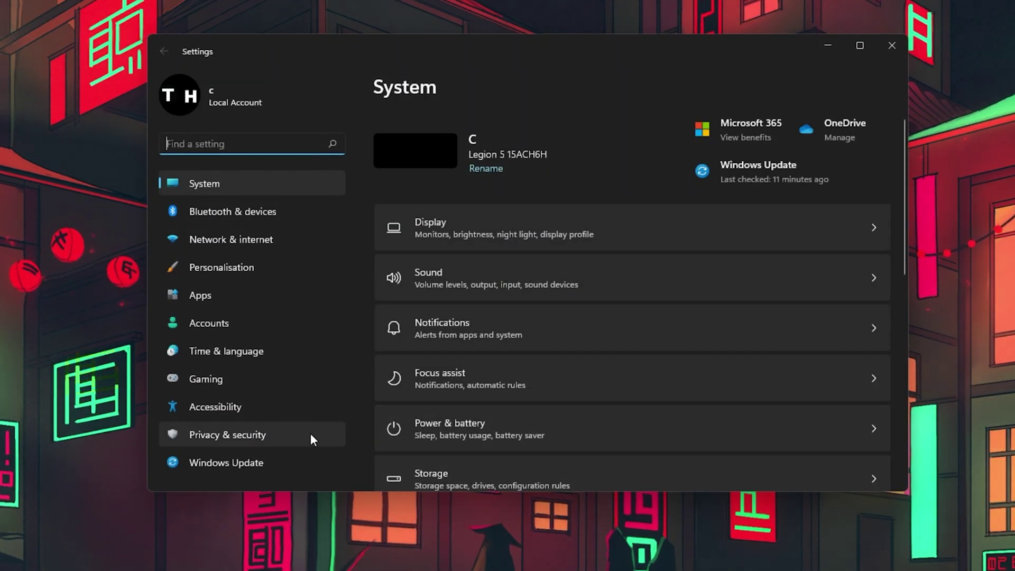
click(253, 308)
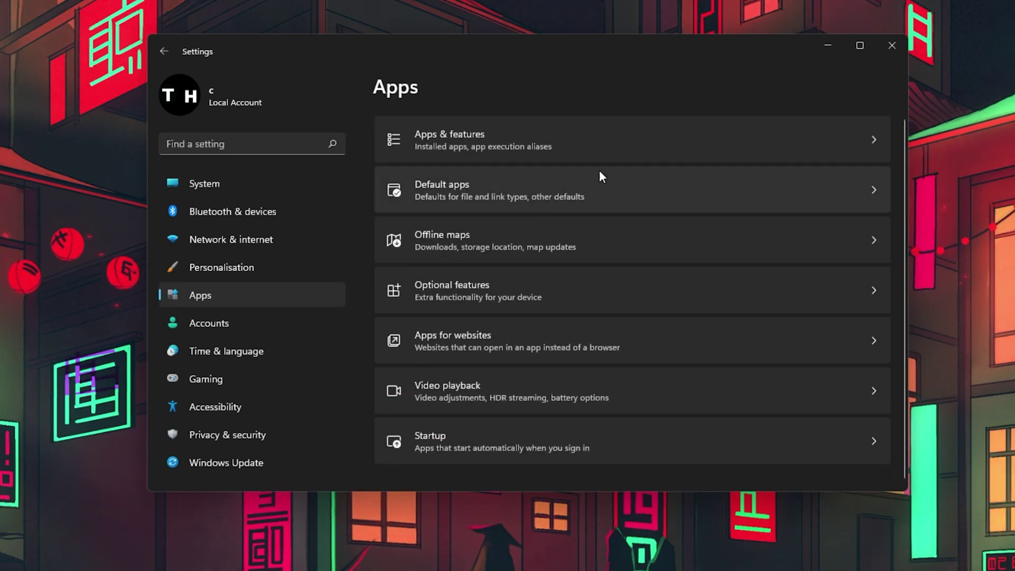
click(653, 141)
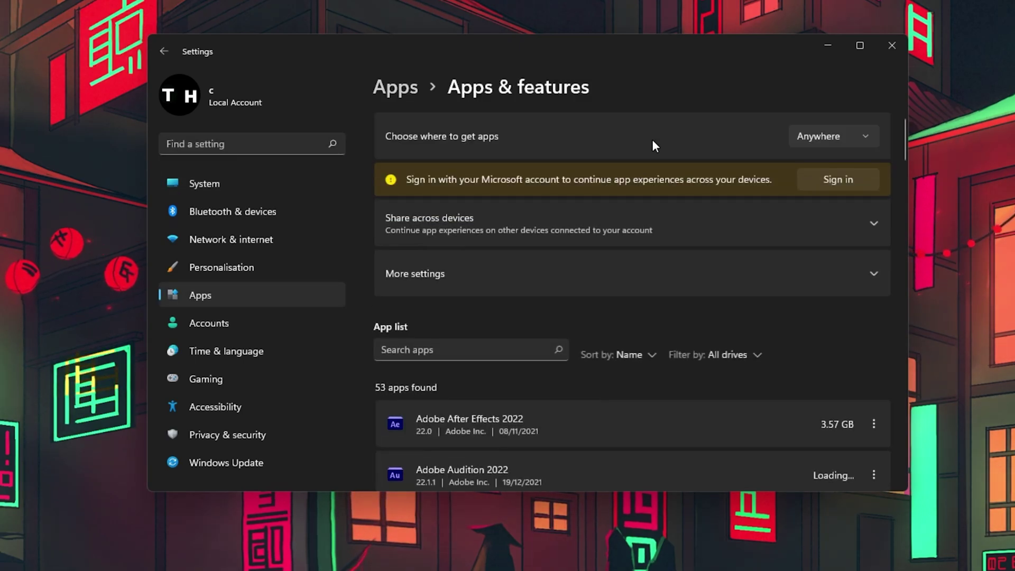
Step: Search installed apps for 'roblox' and show Roblox Player's options menu
click(468, 350)
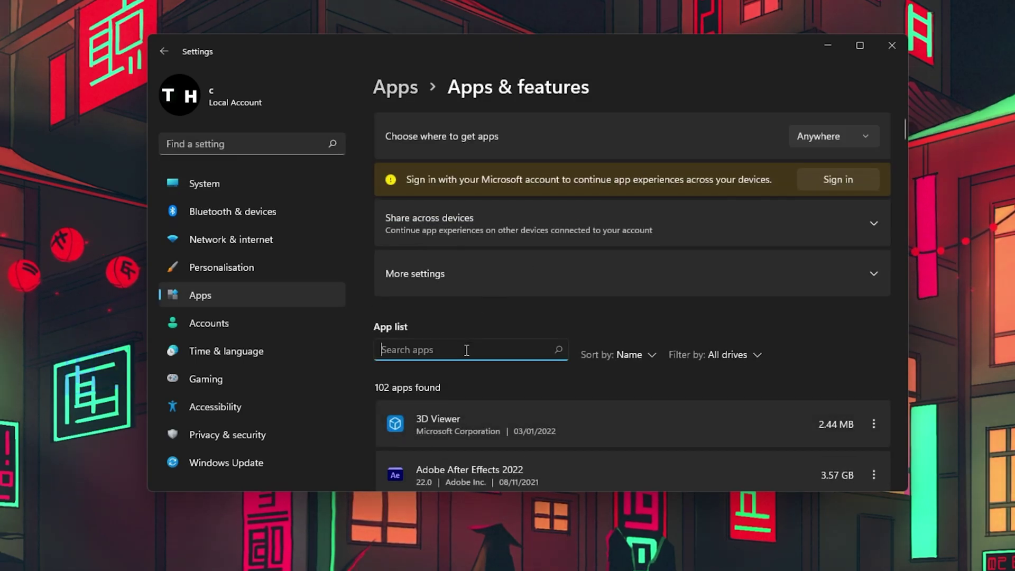
text(roblox)
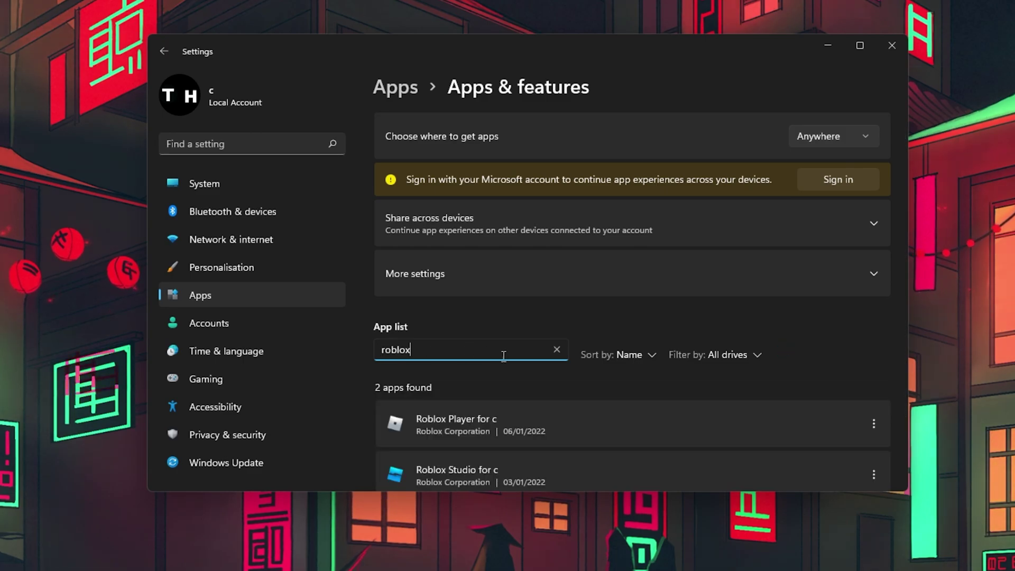
click(737, 354)
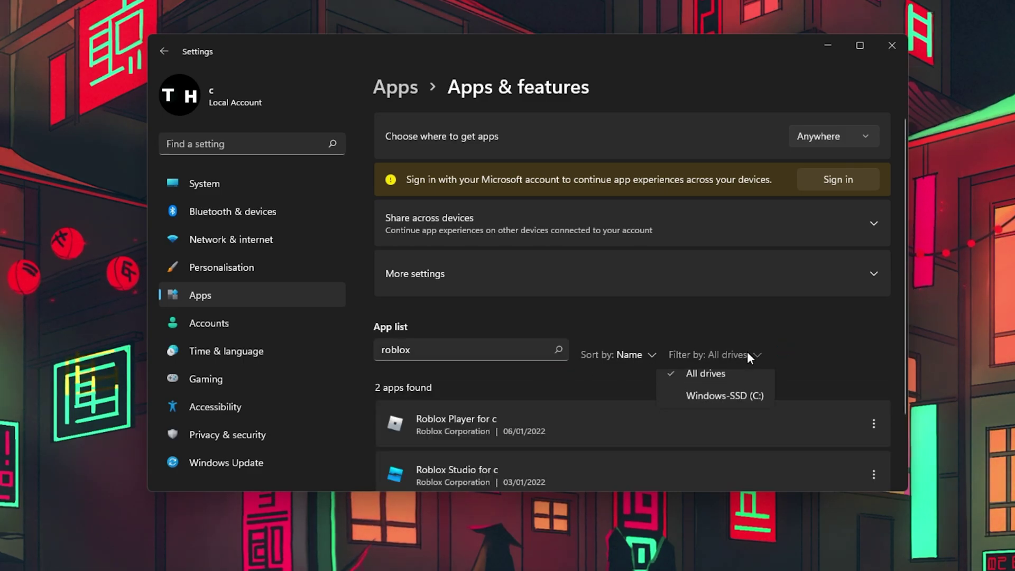
click(797, 347)
scroll(800, 354, down, 2)
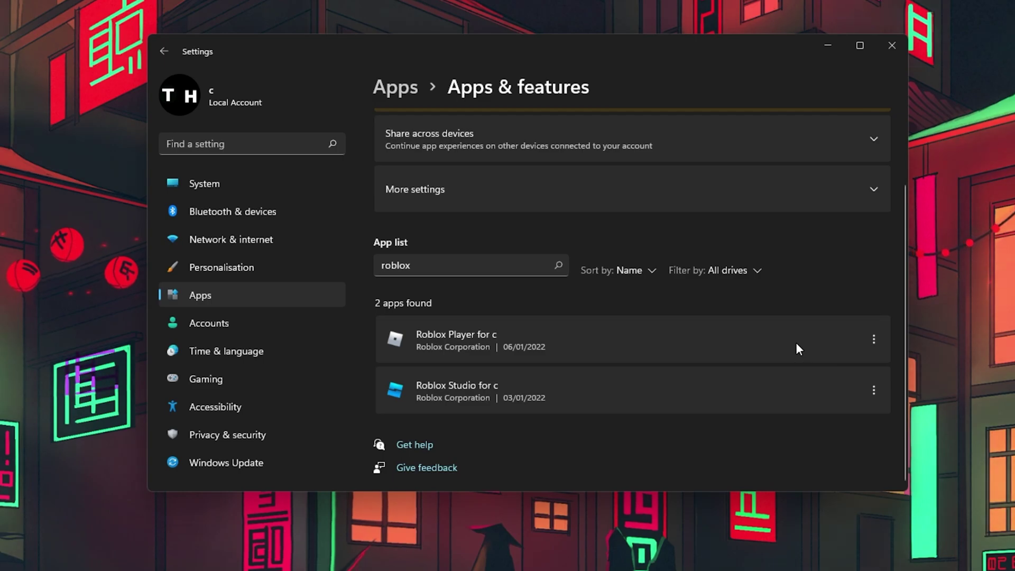
click(876, 346)
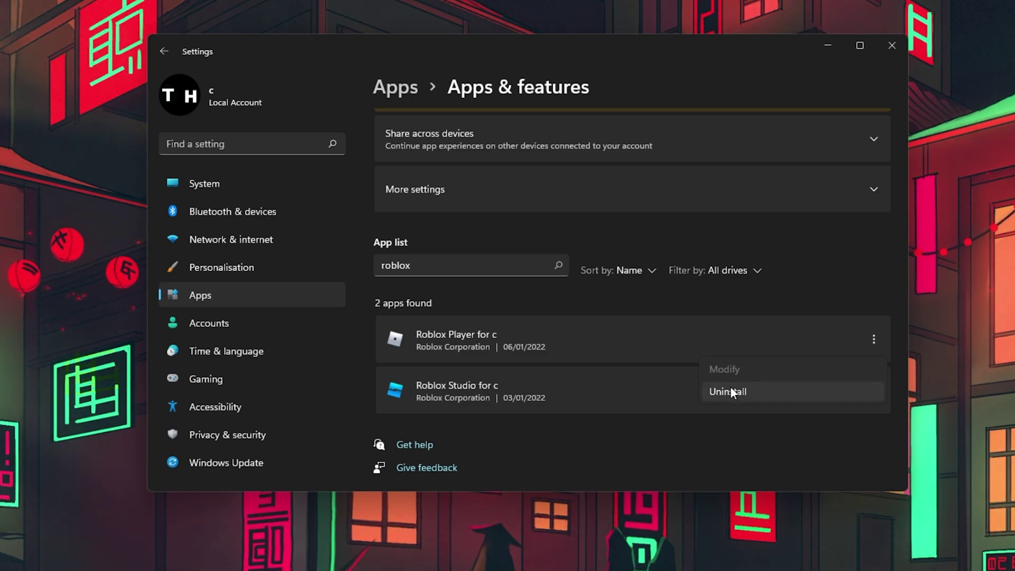
Step: Uninstall Roblox Player, then Play BedWars from the Roblox home tab, cancelling the app prompt
click(720, 402)
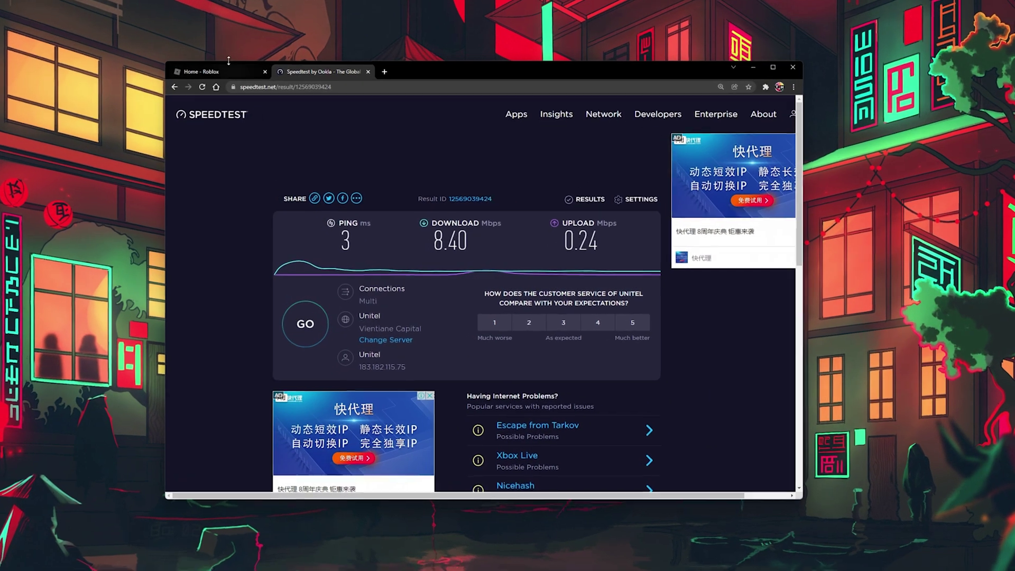
click(227, 72)
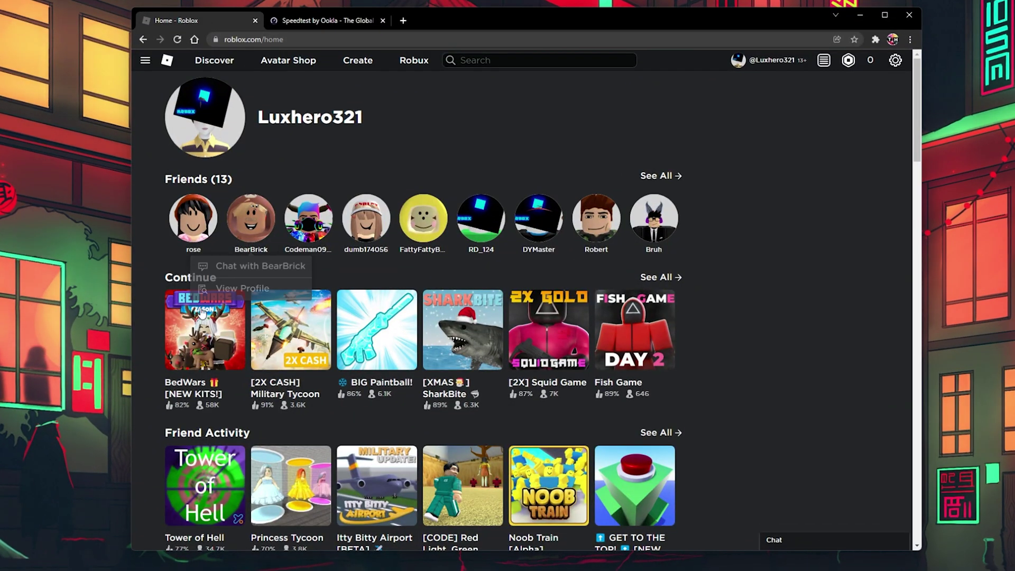
click(200, 329)
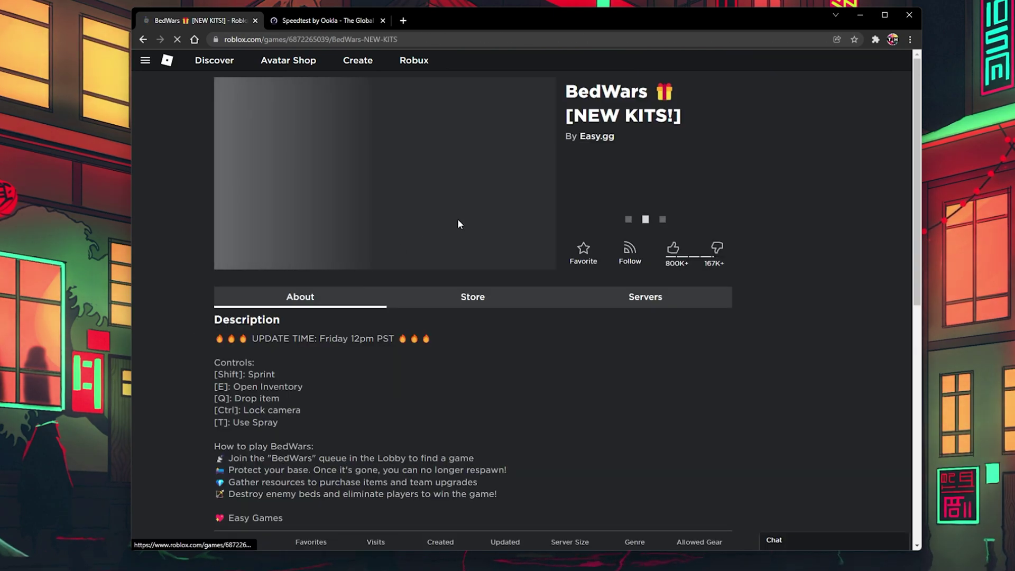
click(645, 221)
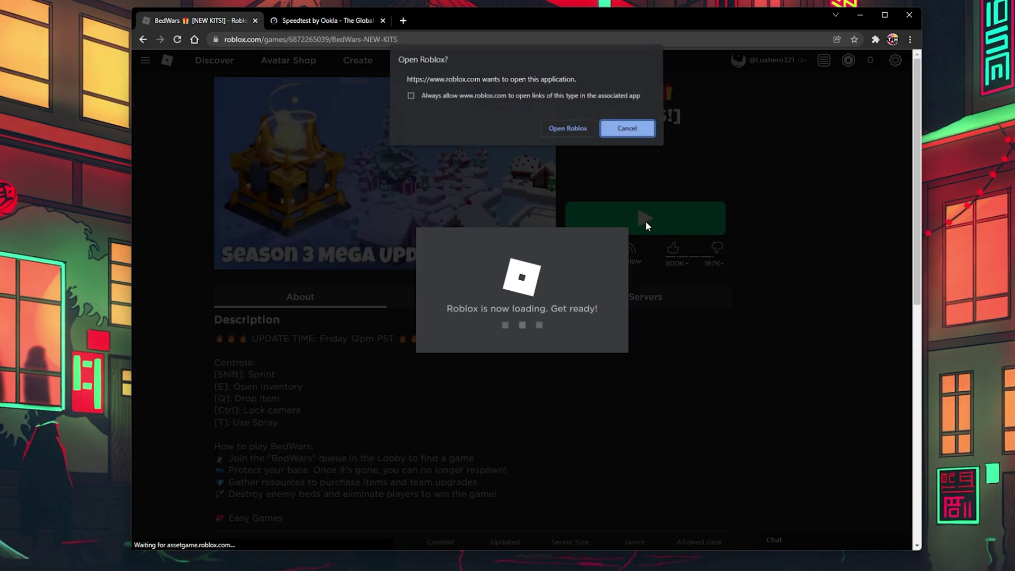
click(627, 130)
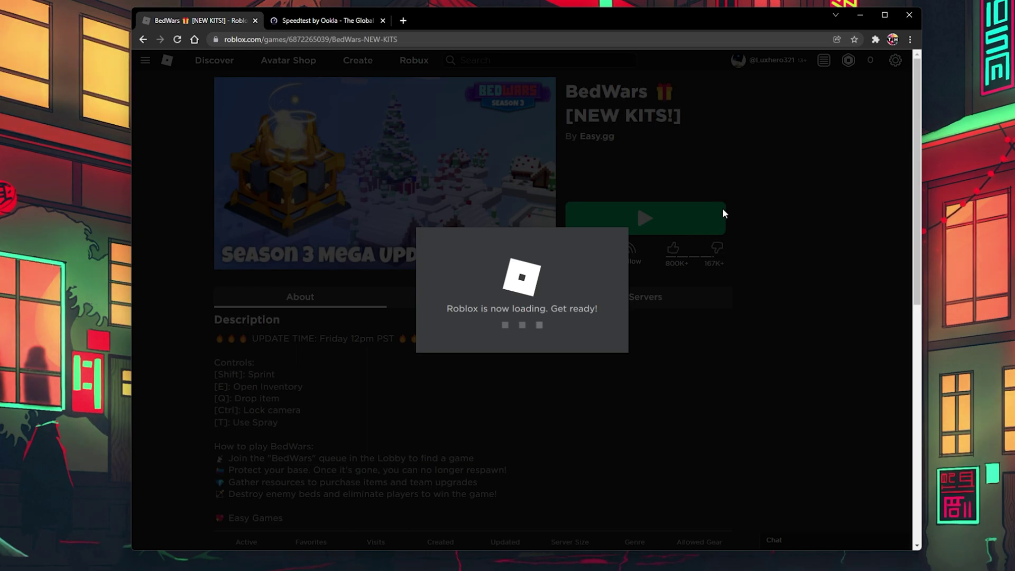